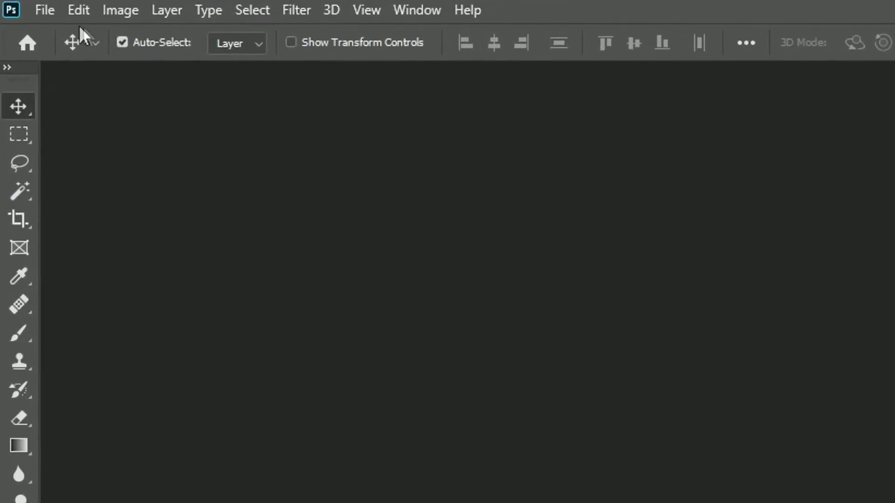
- Create a 1920 x 1080 px document at 300 pixels/inch and paste the Image5 portrait photo into it
left_click(40, 11)
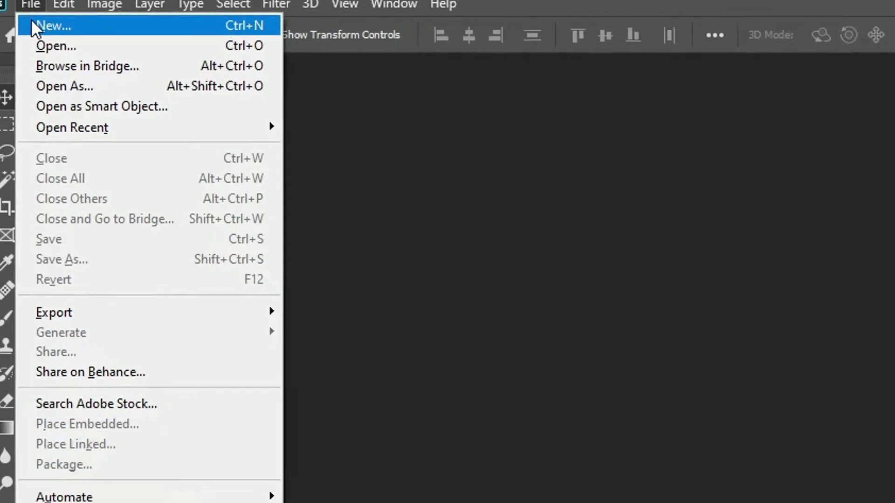
left_click(34, 22)
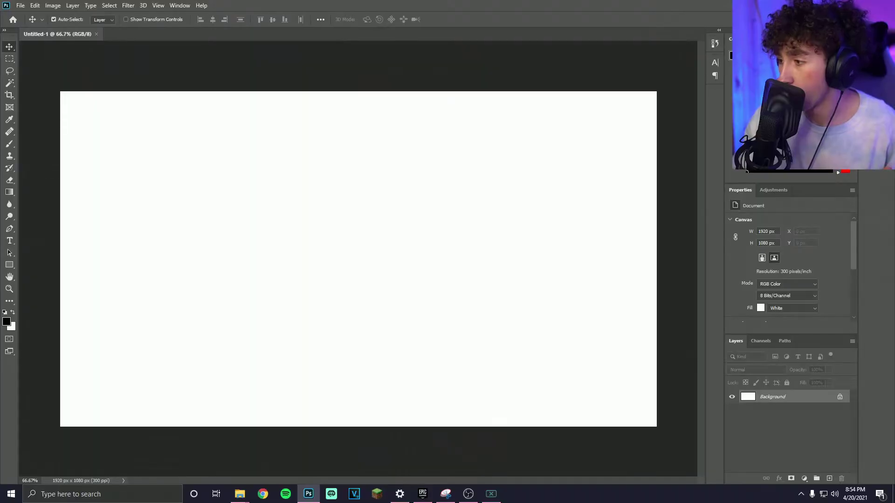
key("ctrl+v")
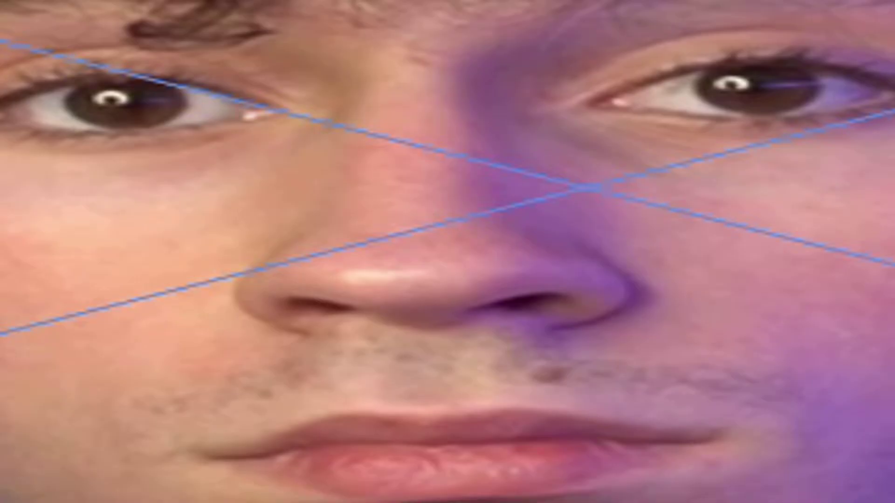
key("Return")
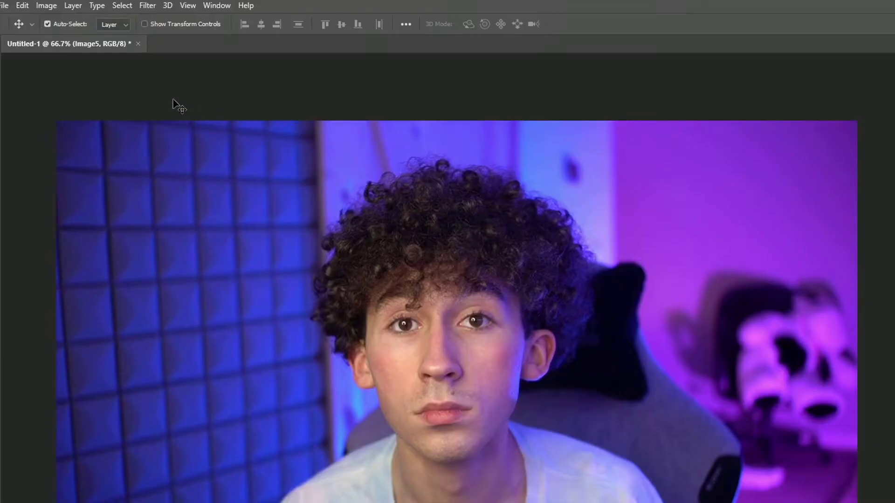
- Select the subject of the photo and refine the selection around the neck and shirt with the Quick Selection tool
left_click(114, 6)
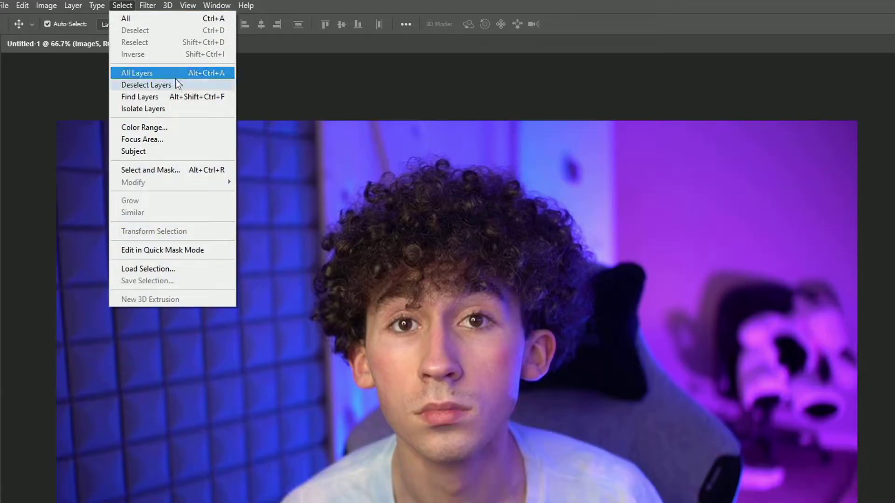
left_click(175, 152)
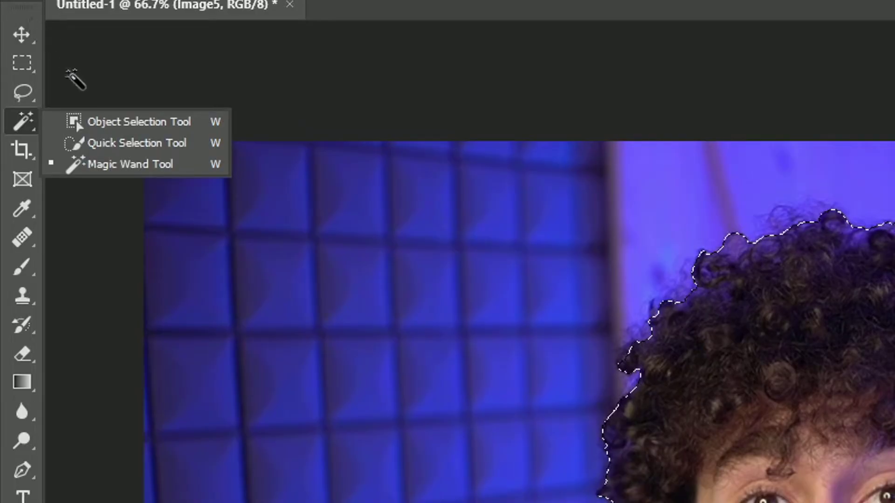
left_click(93, 144)
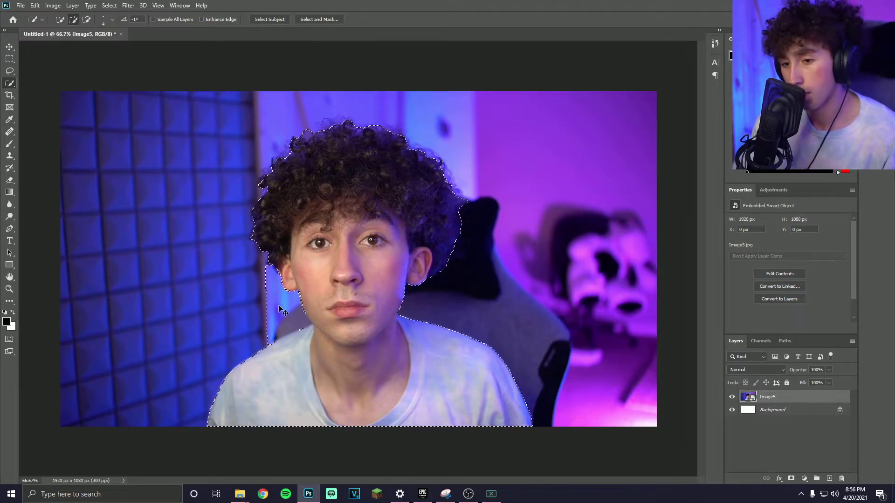
left_click_drag(282, 311, 263, 302)
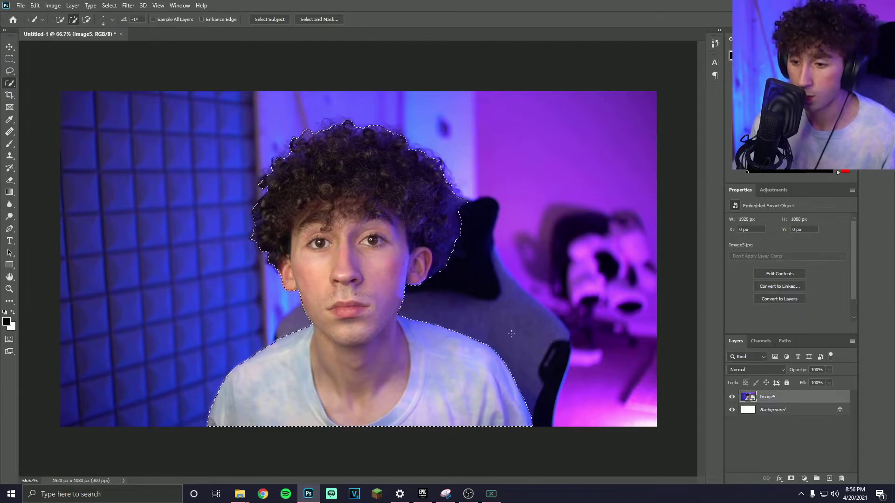
scroll(511, 334, "up", 2, "alt")
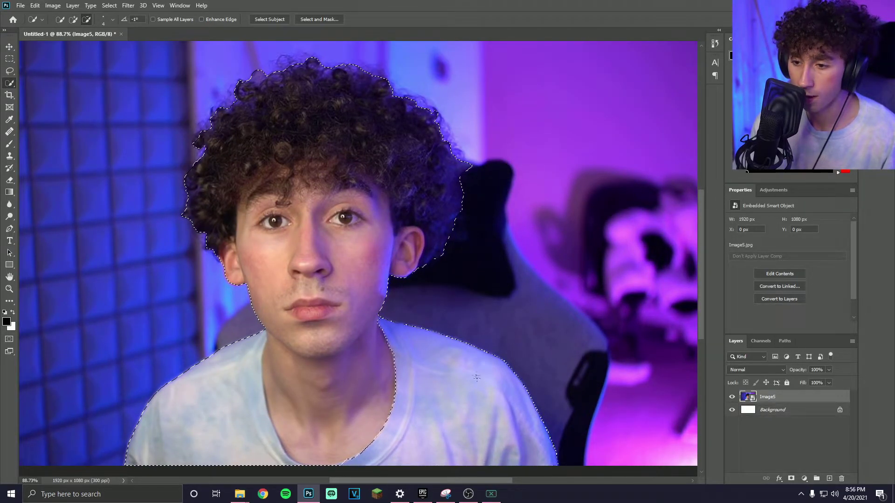
left_click(465, 390)
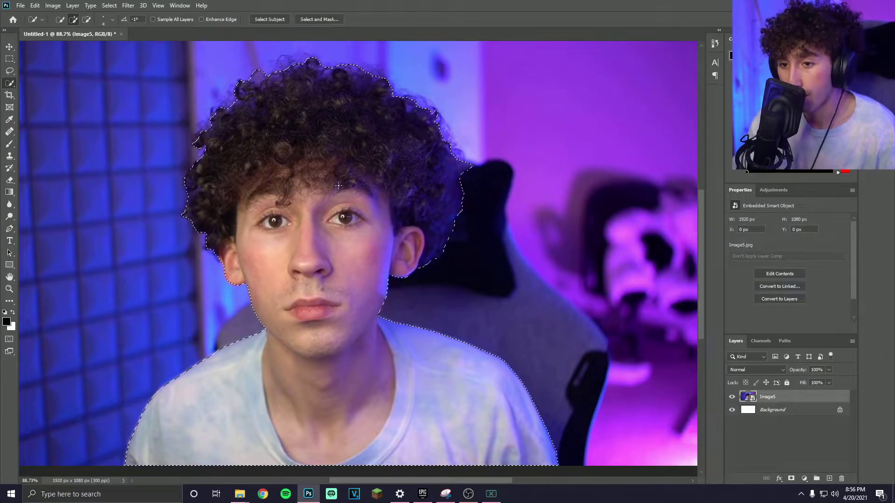
- Refine the selection's hair edge near the ear in Select and Mask and copy the selected subject to a new layer
right_click(338, 186)
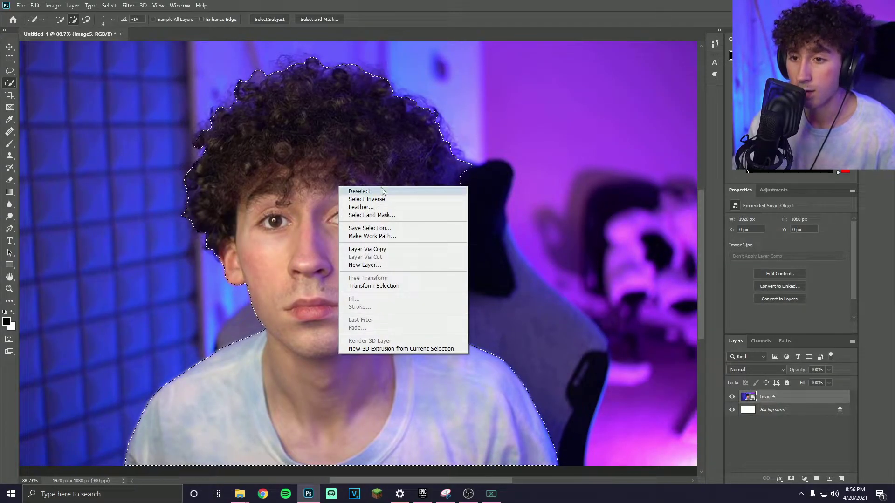
left_click(391, 215)
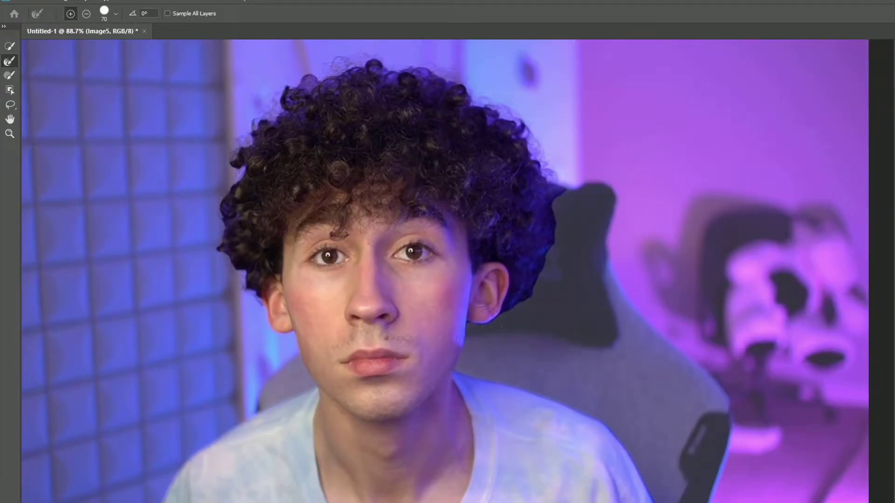
mouse_move(511, 312)
left_mouse_down()
mouse_move(538, 284)
mouse_move(545, 250)
mouse_move(548, 189)
mouse_move(528, 151)
left_mouse_up()
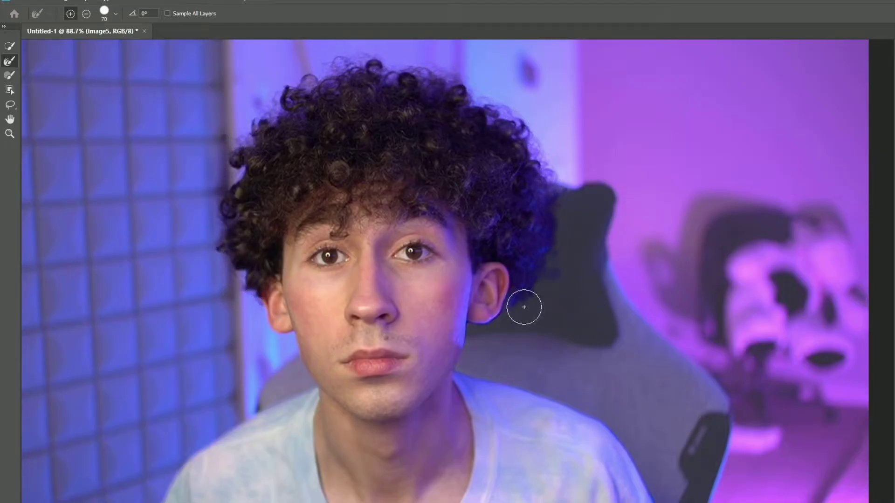
right_click(392, 317)
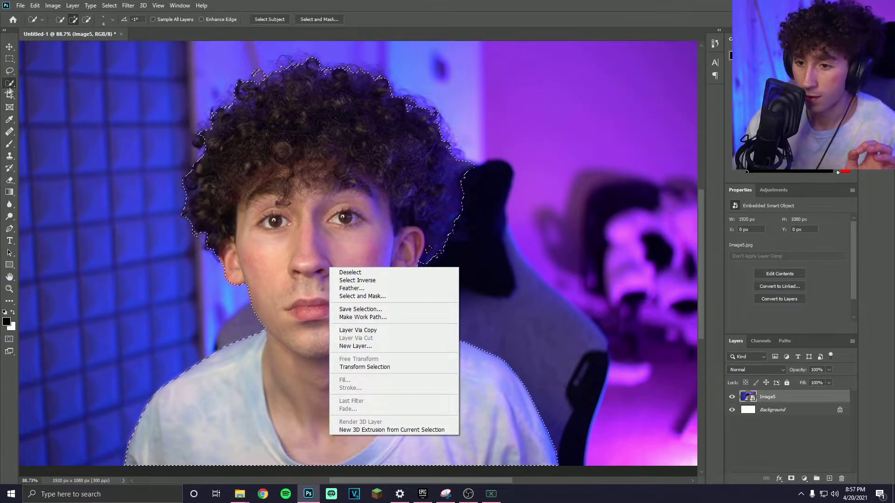
left_click(357, 330)
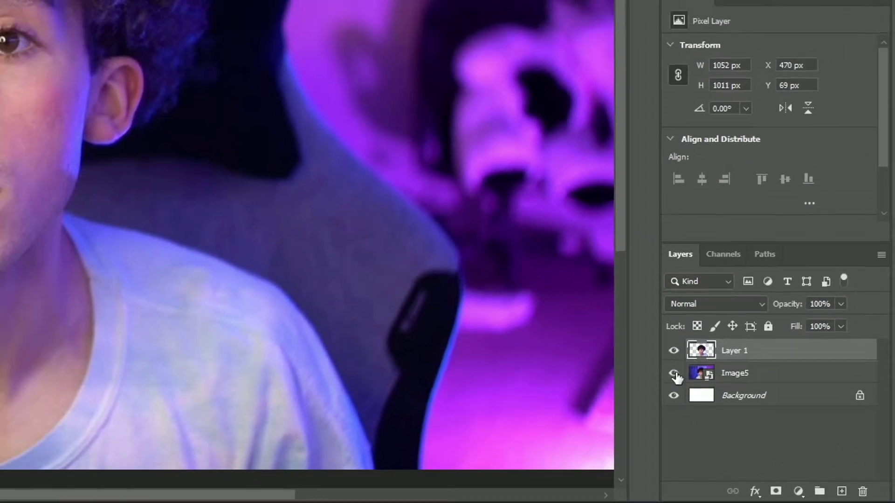
- Hide the Image5 layer and activate the Eraser tool to clean up the cutout on Layer 1
left_click(648, 358)
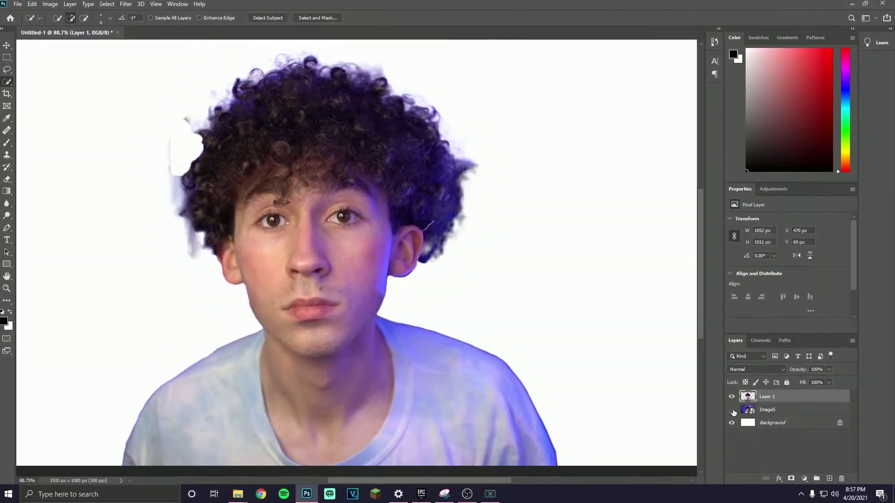
left_click(731, 410)
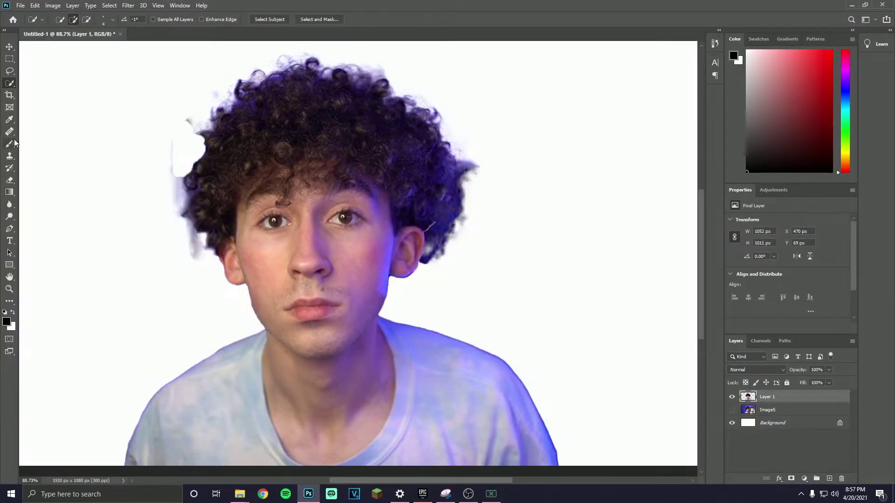
left_click(8, 181)
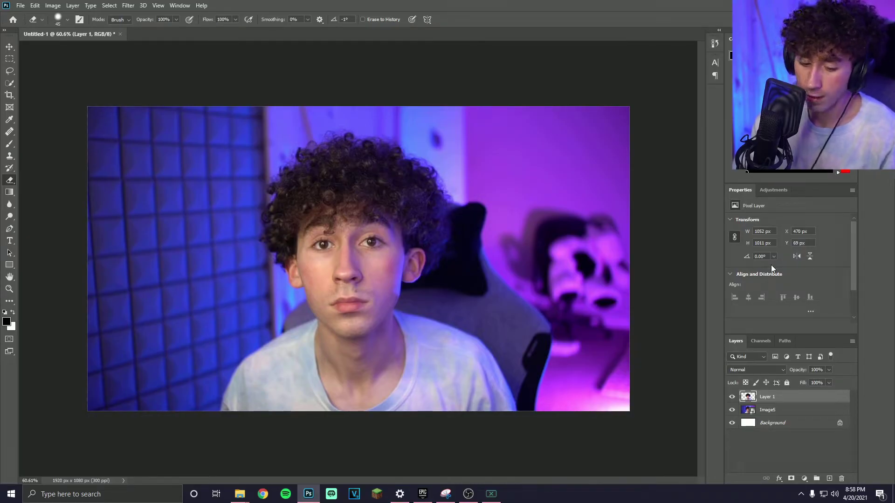
key("ctrl+t")
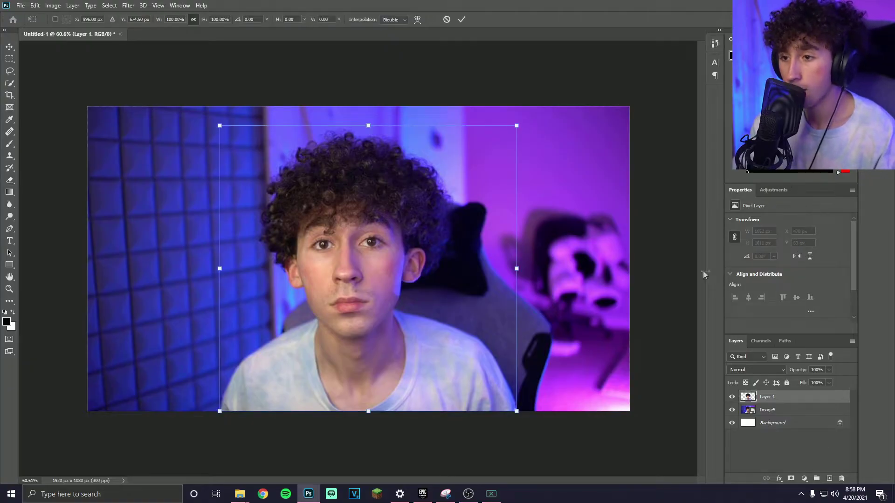
left_click_drag(520, 130, 602, 51)
left_click_drag(527, 175, 419, 212)
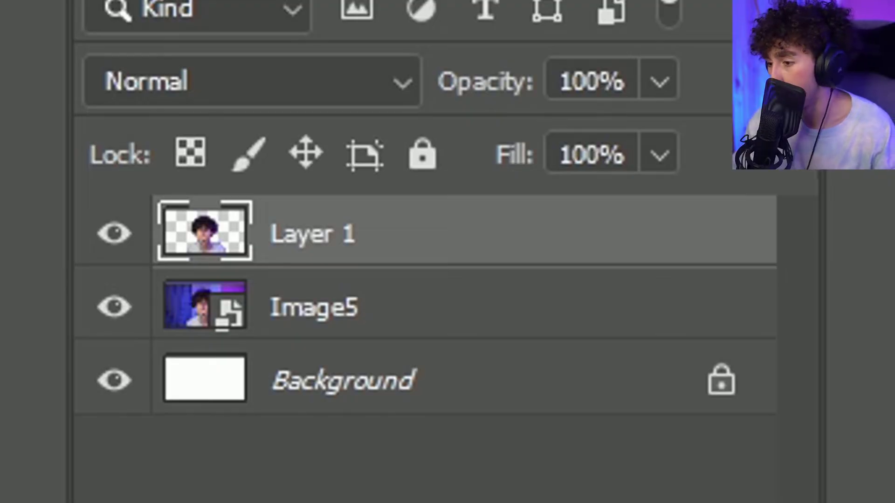
- Scale Layer 1 and Image5 together to about 152%, placing the face in the canvas's left half, and select only Image5
left_click(375, 312, "shift")
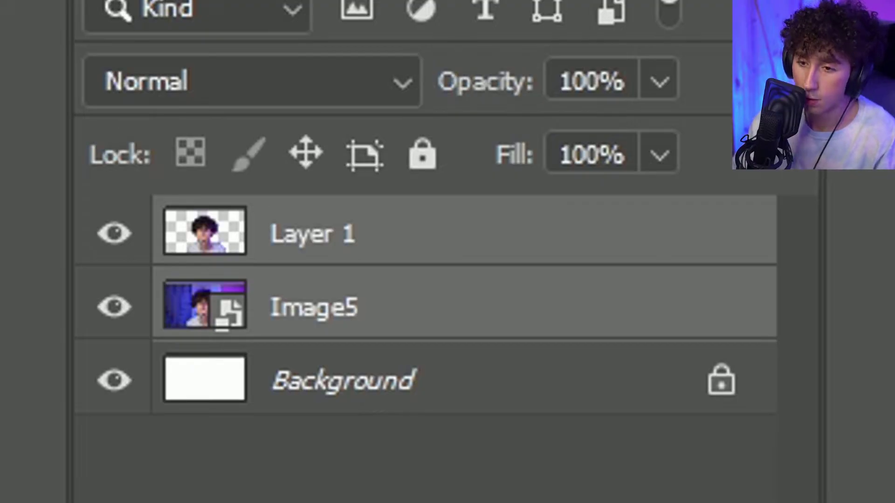
key("ctrl+t")
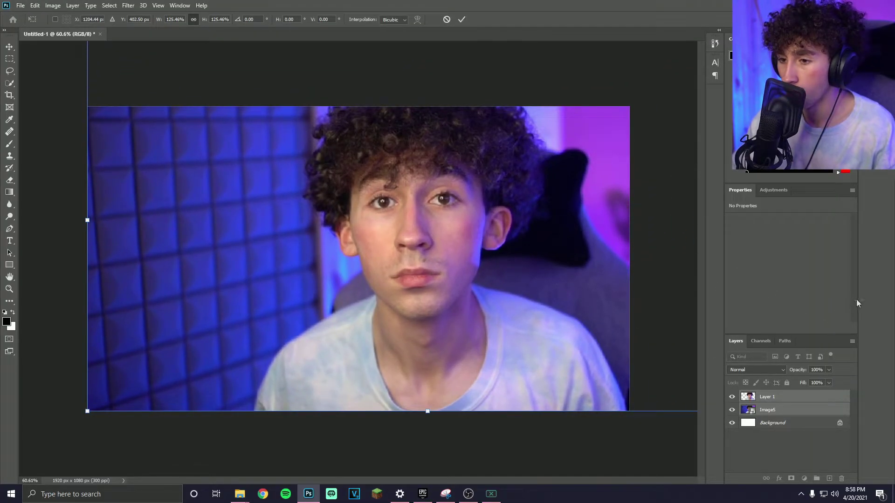
left_click_drag(598, 296, 512, 327)
left_click_drag(683, 252, 698, 261)
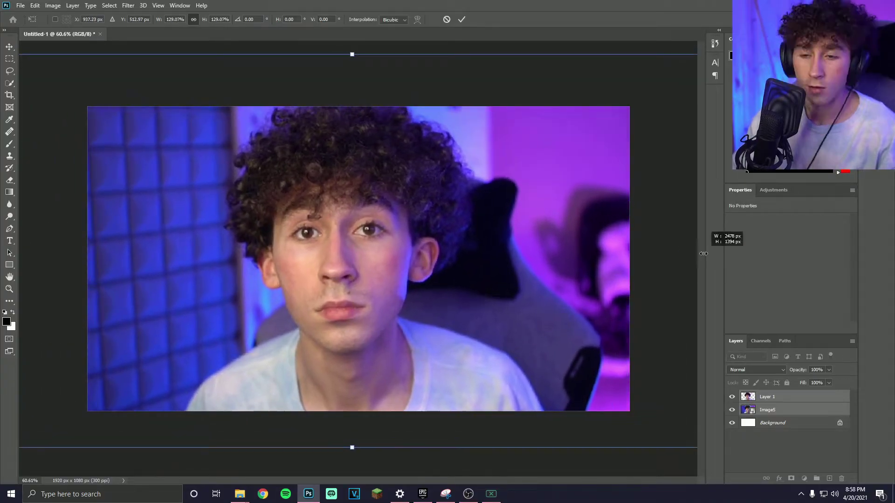
key("ctrl+minus")
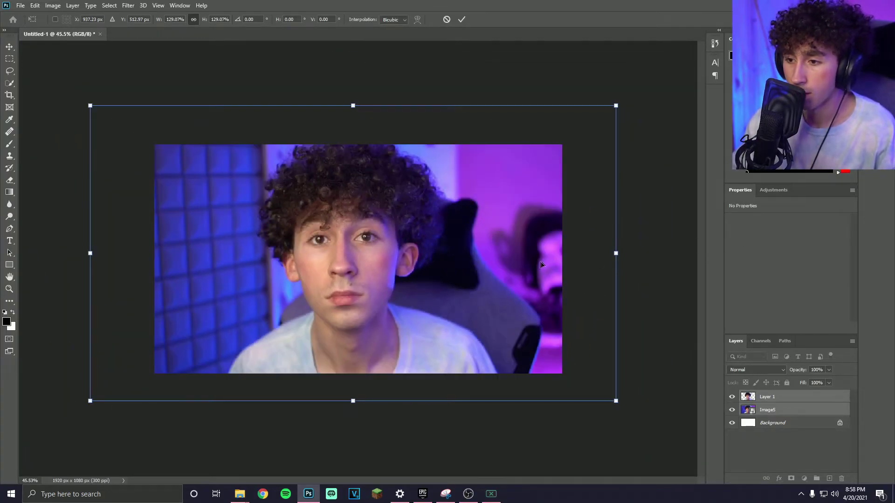
left_click_drag(615, 253, 639, 257)
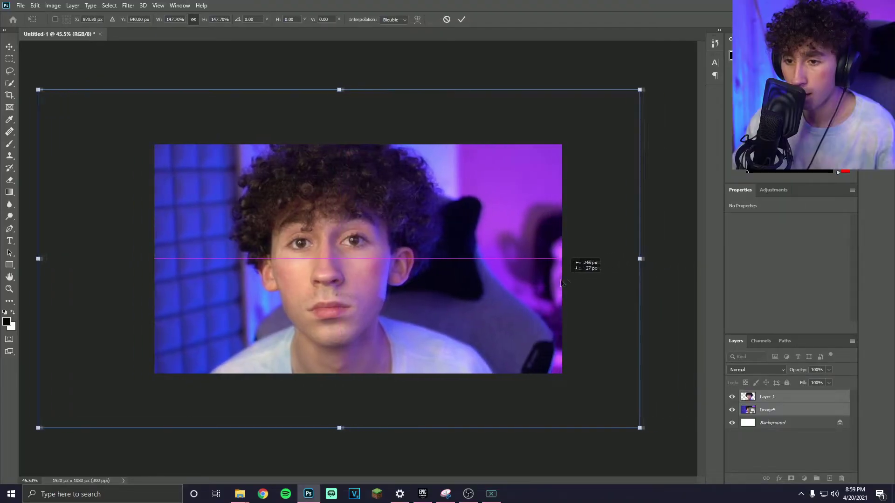
left_click_drag(579, 259, 506, 285)
mouse_move(584, 290)
left_mouse_down()
mouse_move(599, 285)
mouse_move(588, 301)
left_mouse_up()
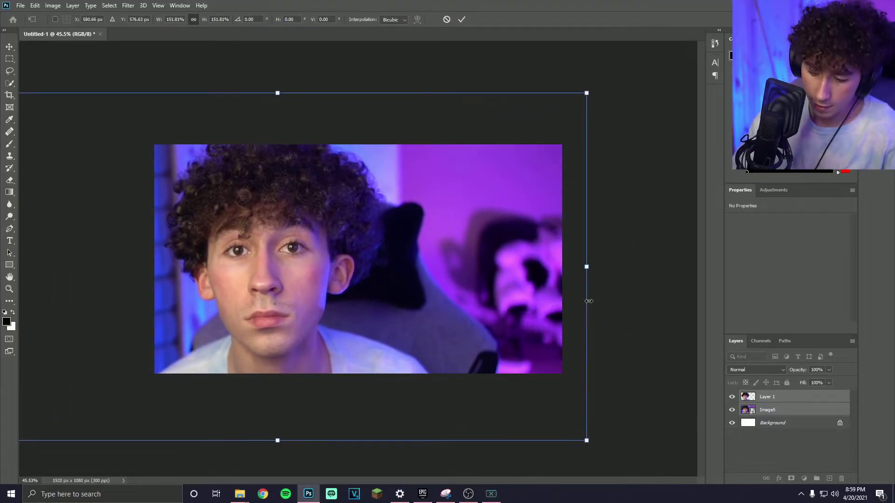
key("Return")
left_click(727, 412)
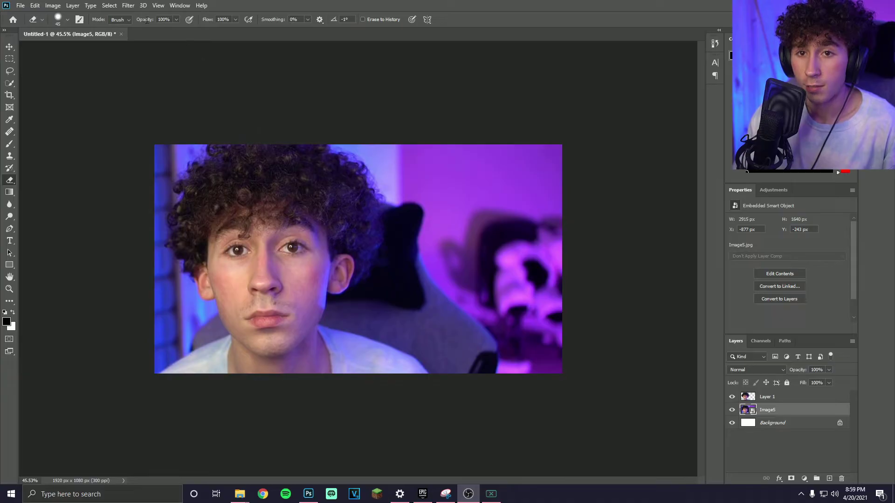
left_click(127, 6)
mouse_move(187, 112)
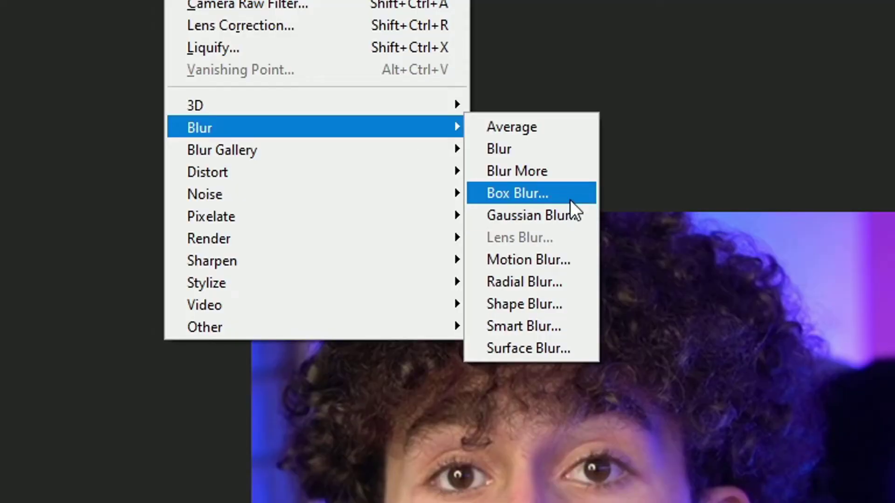
left_click(526, 214)
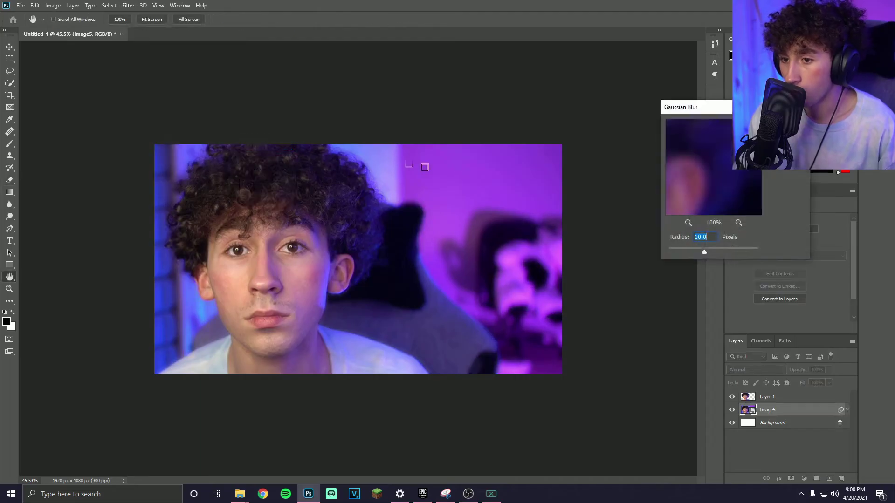
mouse_move(704, 251)
left_mouse_down()
mouse_move(717, 253)
mouse_move(708, 252)
left_mouse_up()
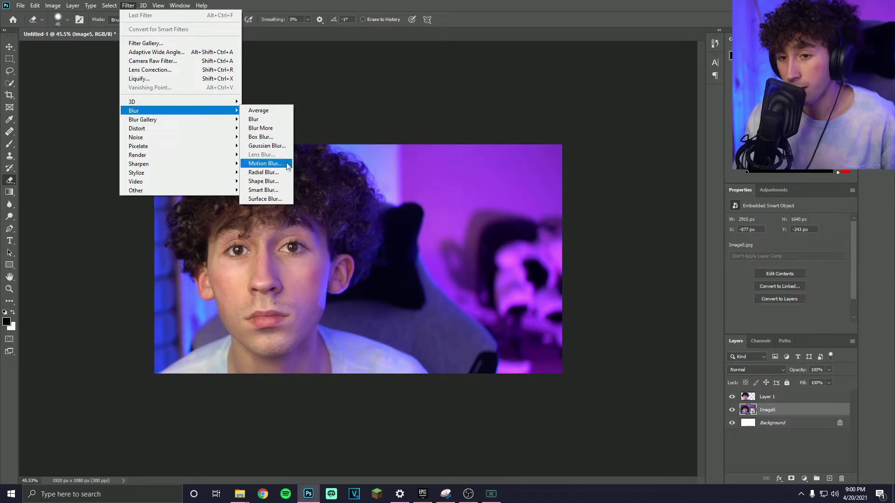
- Apply a Spin Radial Blur with an amount of 7 to the Image5 background layer
left_click(285, 172)
left_click_drag(449, 135, 593, 155)
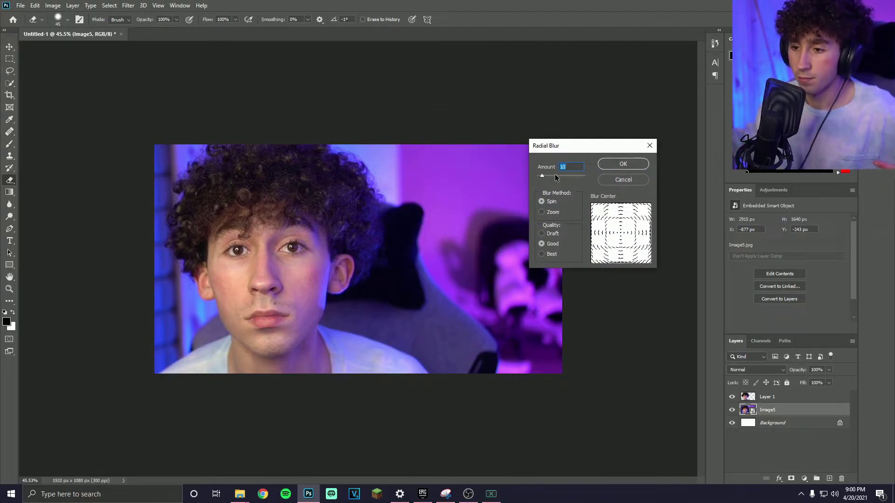
type("7")
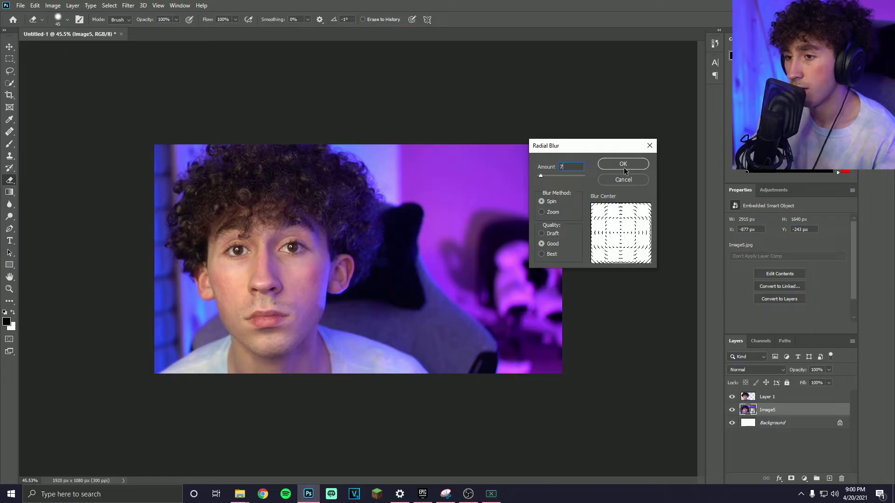
left_click(622, 164)
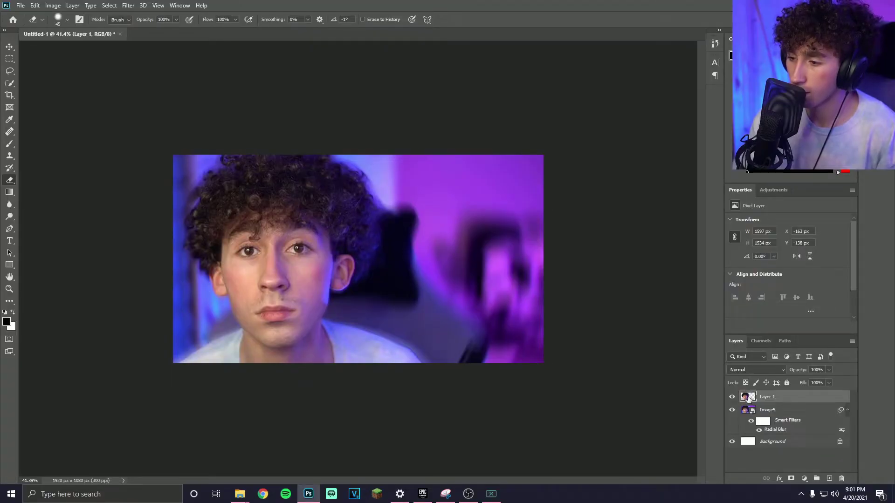
- Try a black outside Stroke with a size of 46 px around the Layer 1 cutout
double_click(747, 397)
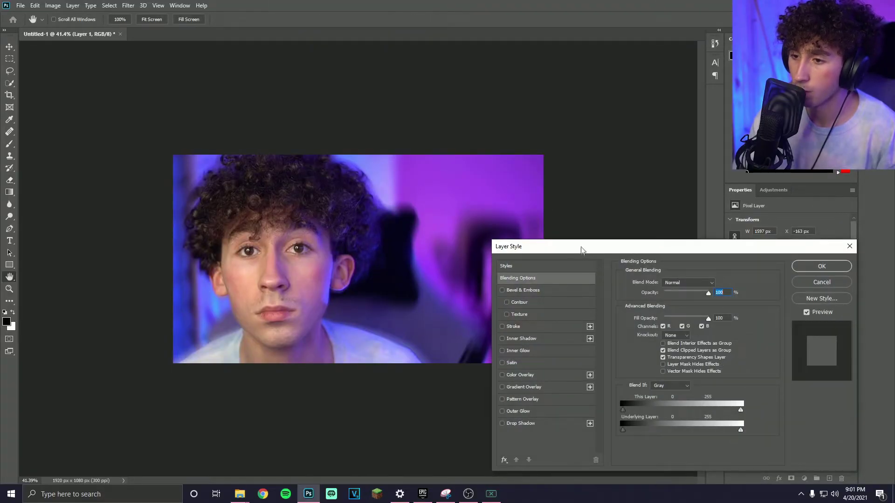
left_click_drag(581, 255, 572, 199)
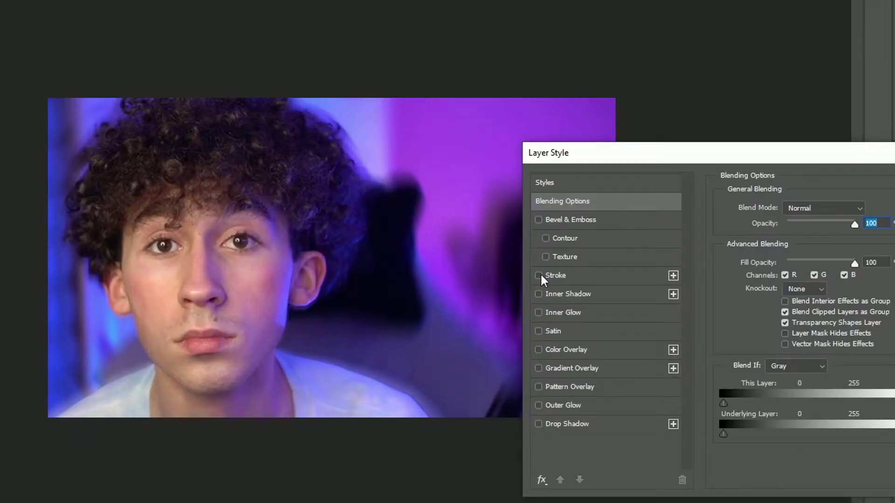
left_click(539, 275)
left_click(593, 274)
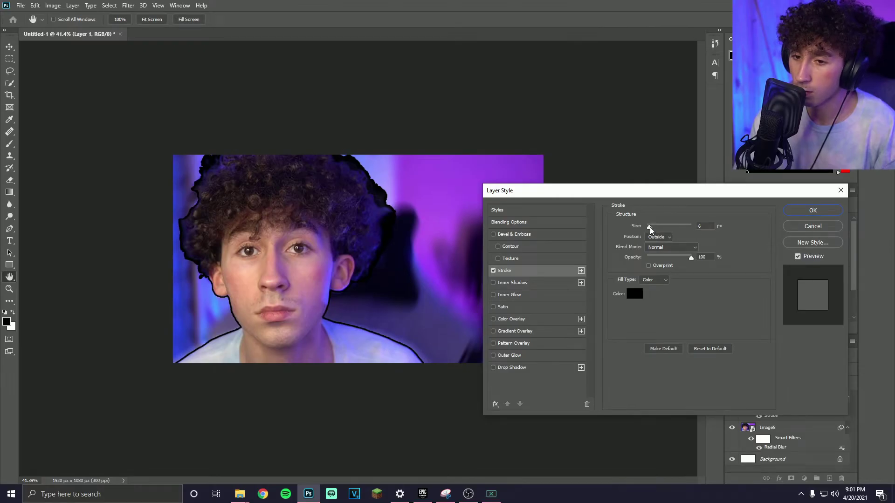
left_click_drag(778, 209, 791, 209)
left_click_drag(658, 227, 658, 227)
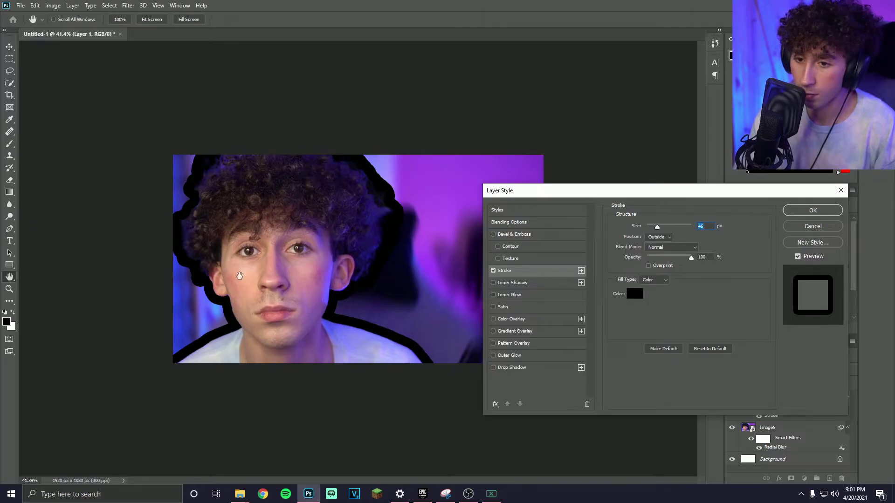
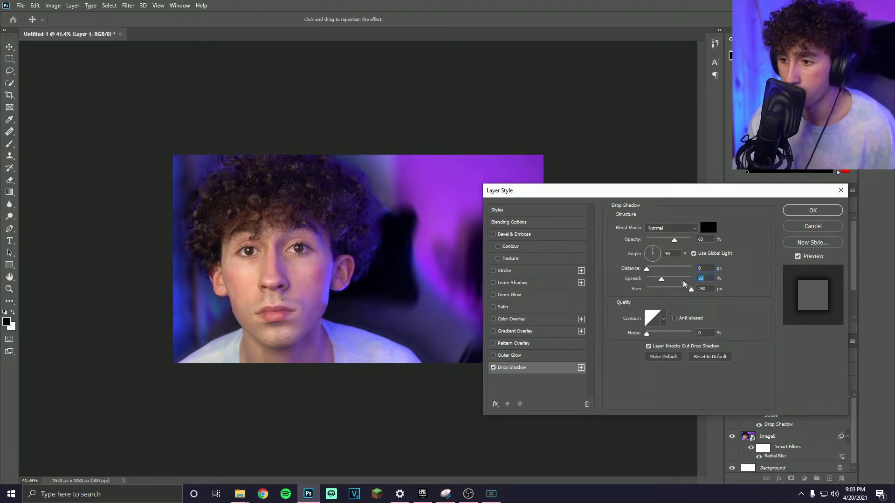
- Set the Layer 1 Drop Shadow's spread to 39% and its size to 131 px
left_click(642, 289)
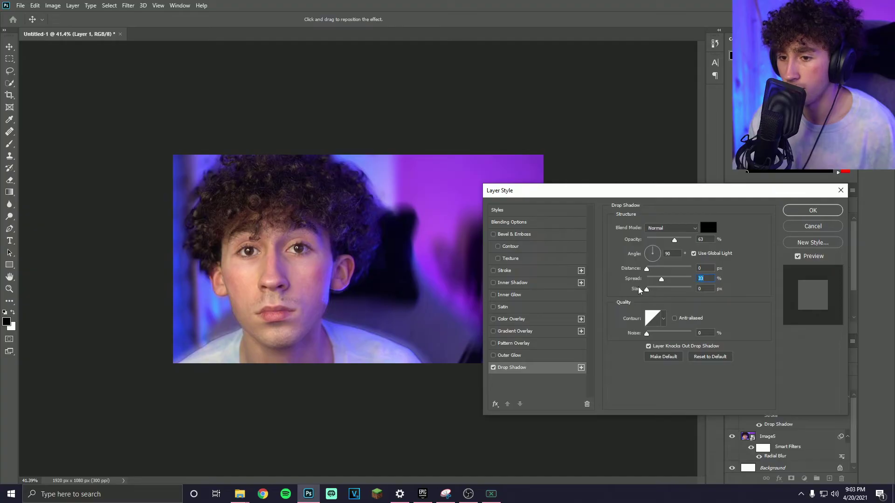
left_click_drag(646, 289, 661, 290)
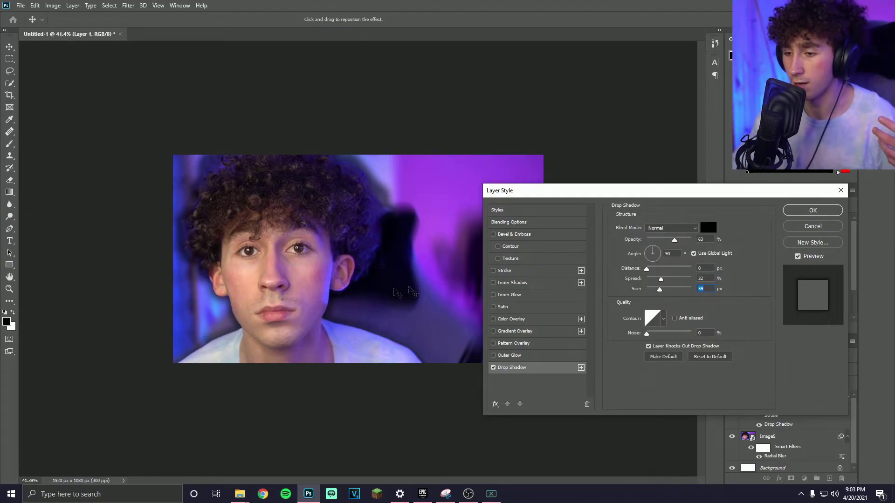
mouse_move(663, 289)
left_mouse_down()
mouse_move(672, 292)
mouse_move(670, 279)
left_mouse_up()
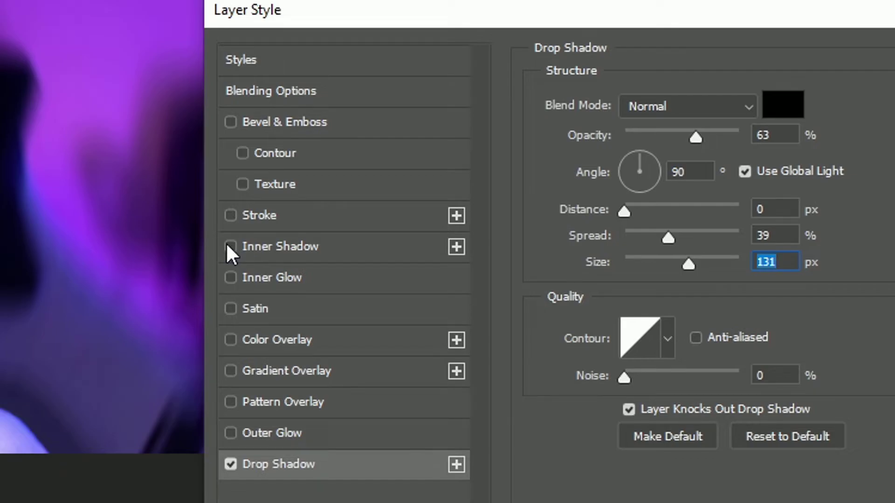
- Add an Inner Shadow to the Layer 1 cutout and set its color to dark blue 0f3c5e
left_click(229, 245)
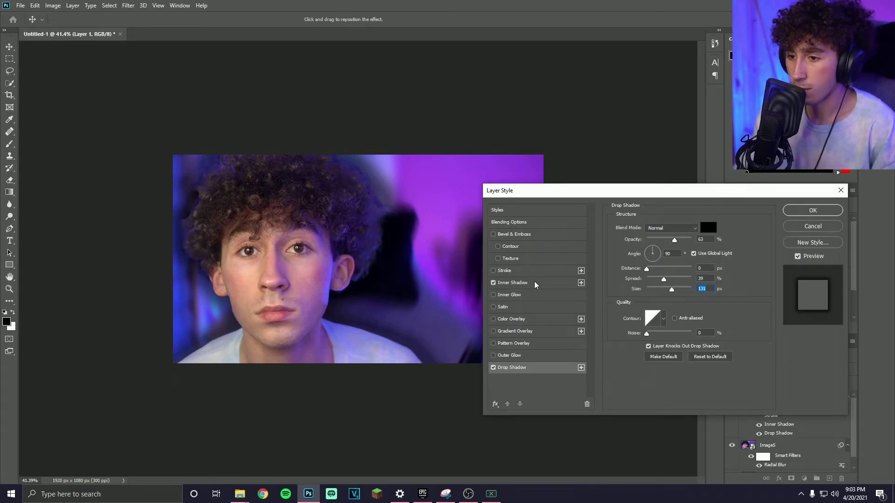
left_click(535, 285)
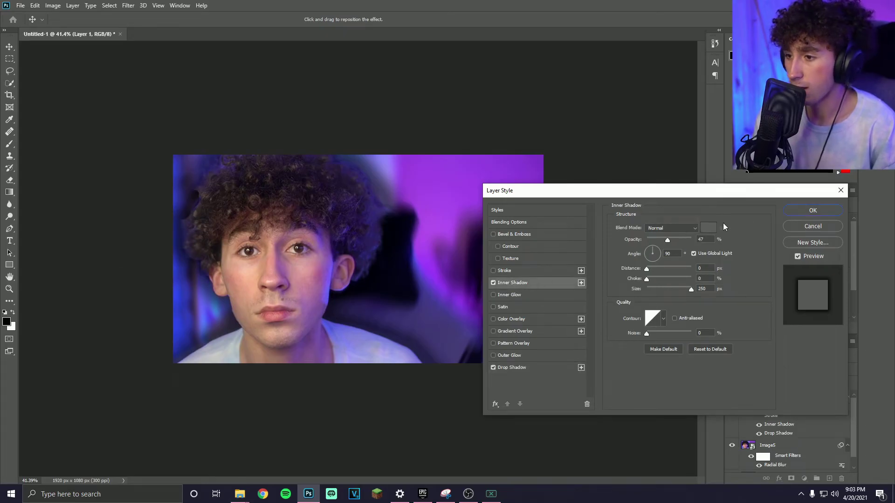
left_click(708, 227)
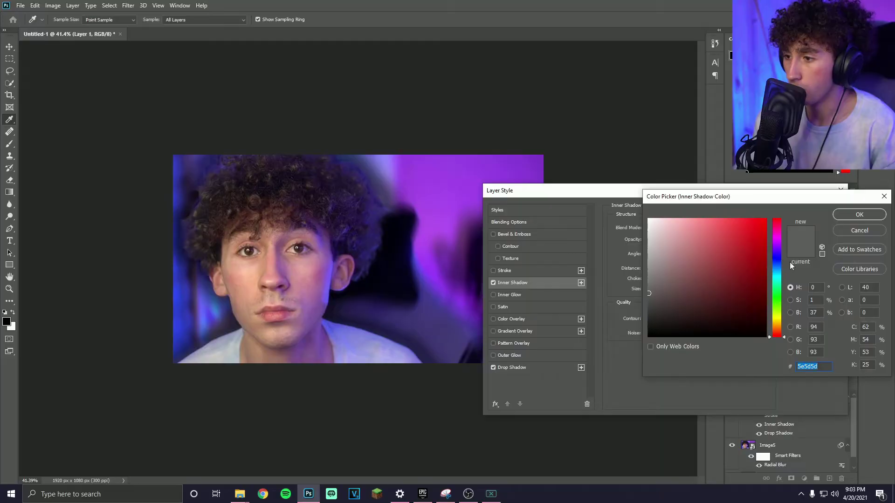
type("0090ff")
type("000000")
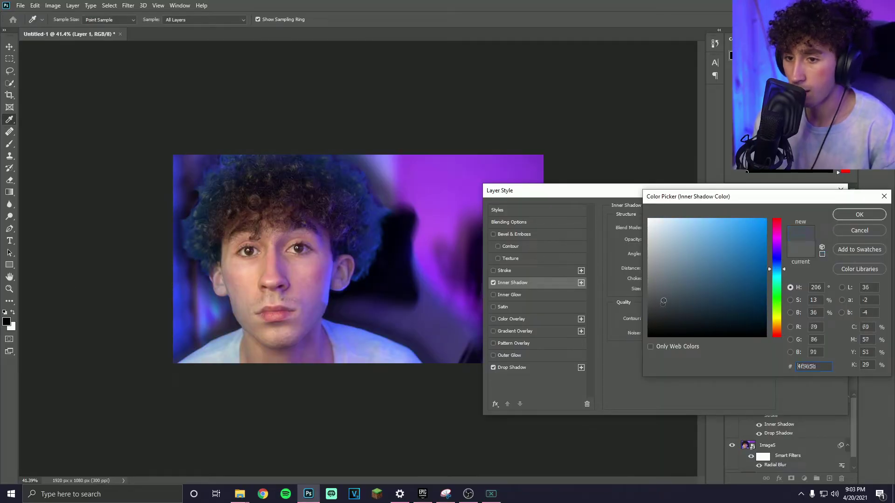
type("ffffff")
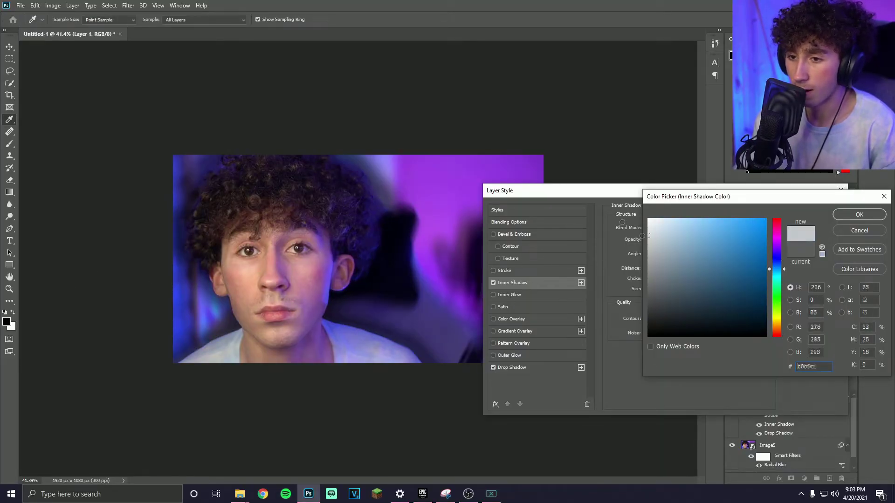
type("000000")
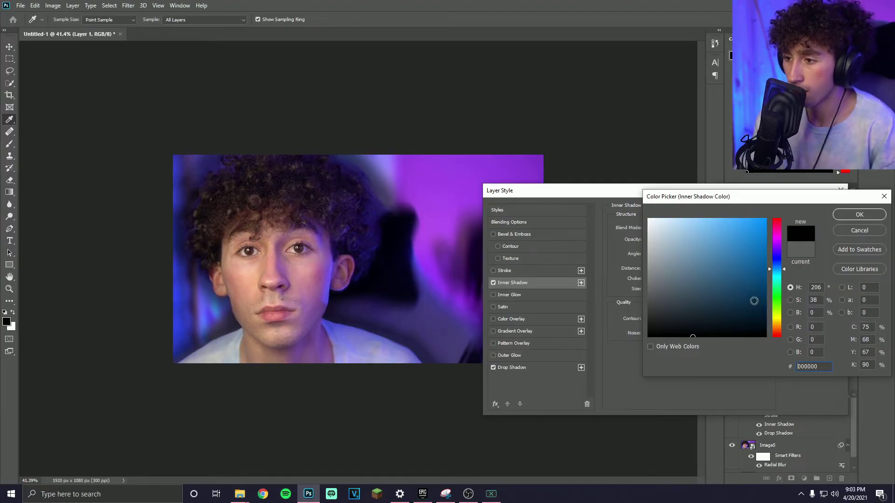
left_click(747, 294)
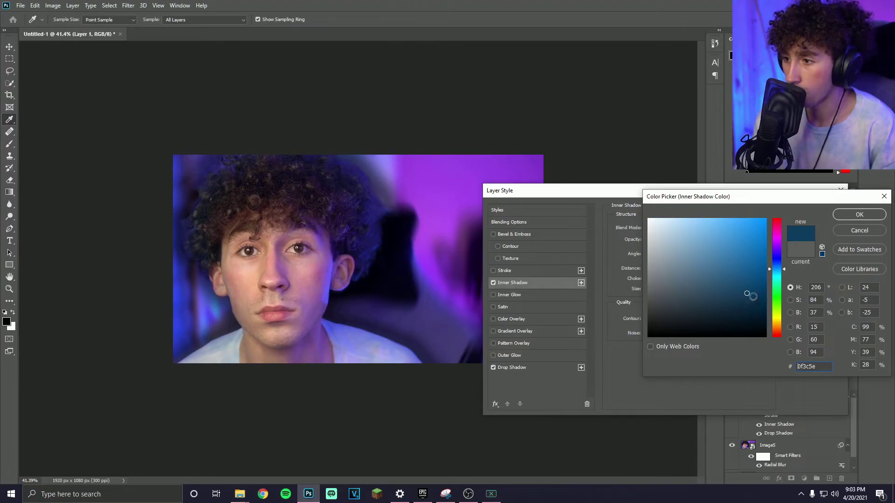
left_click(858, 215)
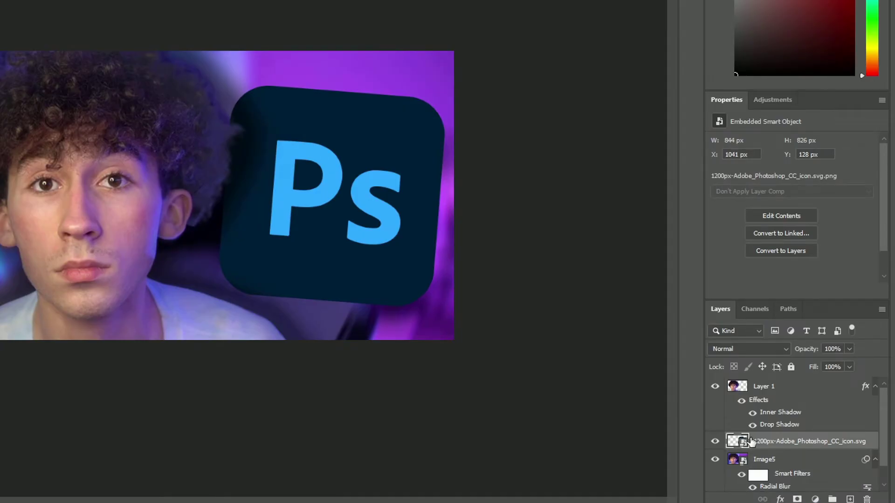
- Add a light blue outside Stroke with a size of 40 px to the Photoshop icon layer
double_click(751, 441)
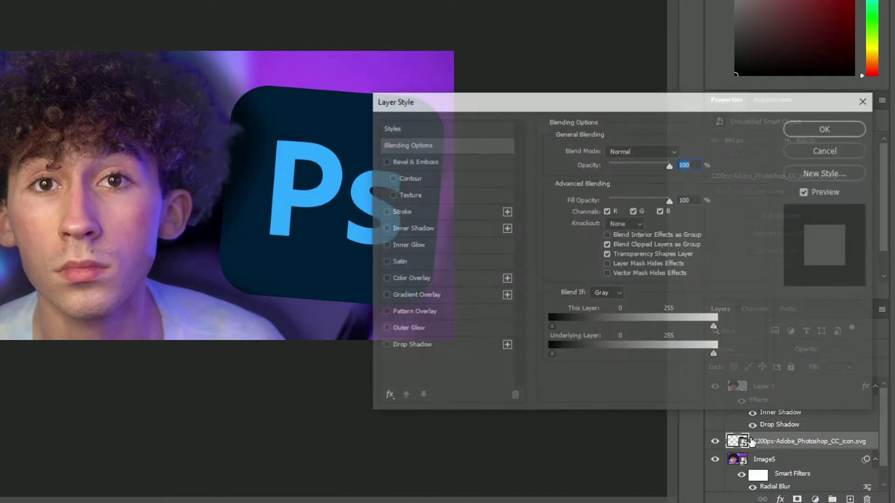
left_click_drag(417, 103, 488, 97)
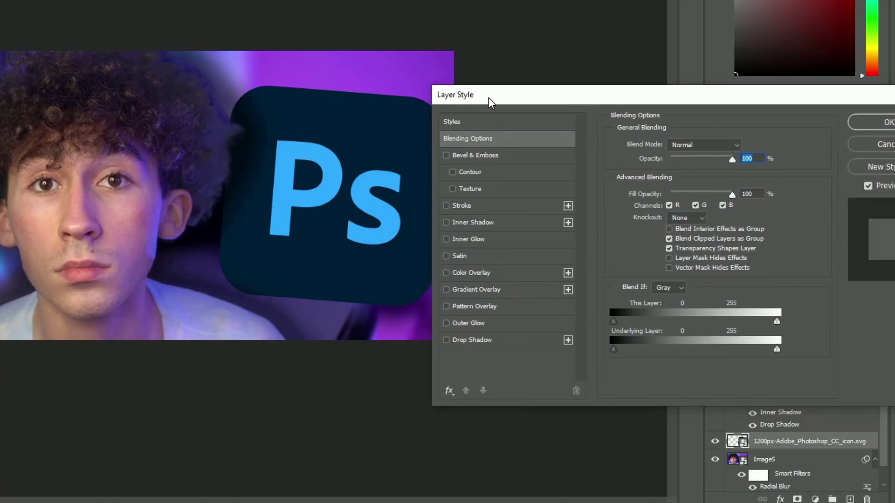
left_click(446, 206)
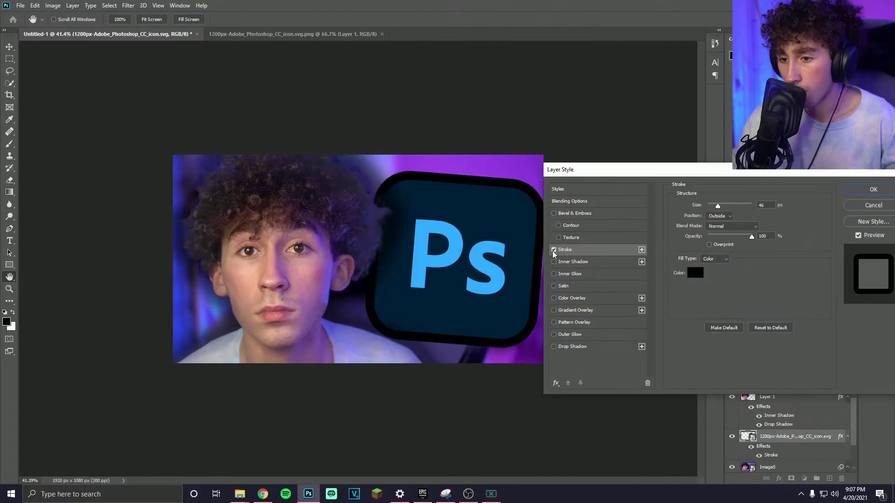
left_click(695, 273)
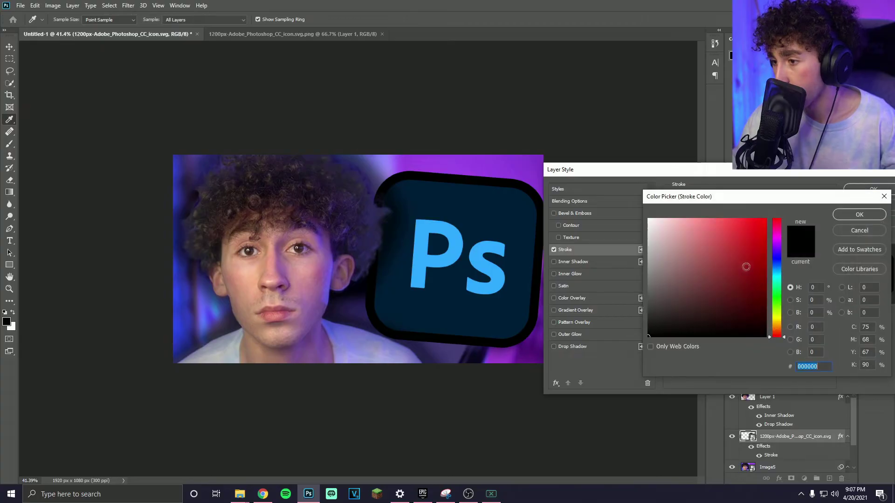
left_click(778, 274)
left_click_drag(751, 256, 756, 237)
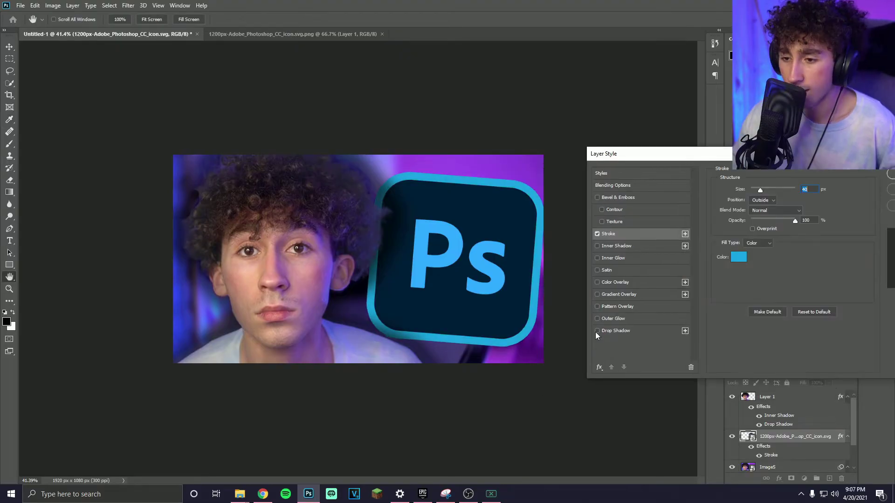
- Add a Drop Shadow to the Photoshop icon layer with its color set to black (000000)
left_click(597, 332)
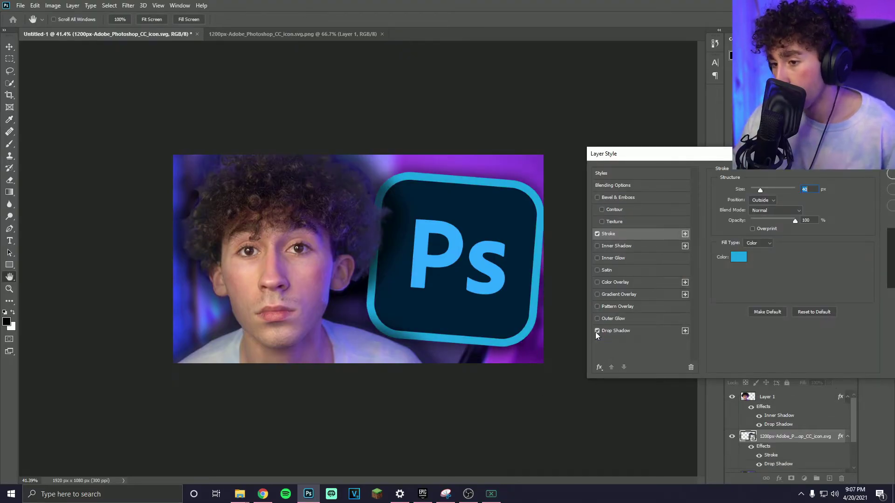
left_click(634, 336)
left_click(811, 192)
left_click_drag(680, 243, 652, 217)
type("000000")
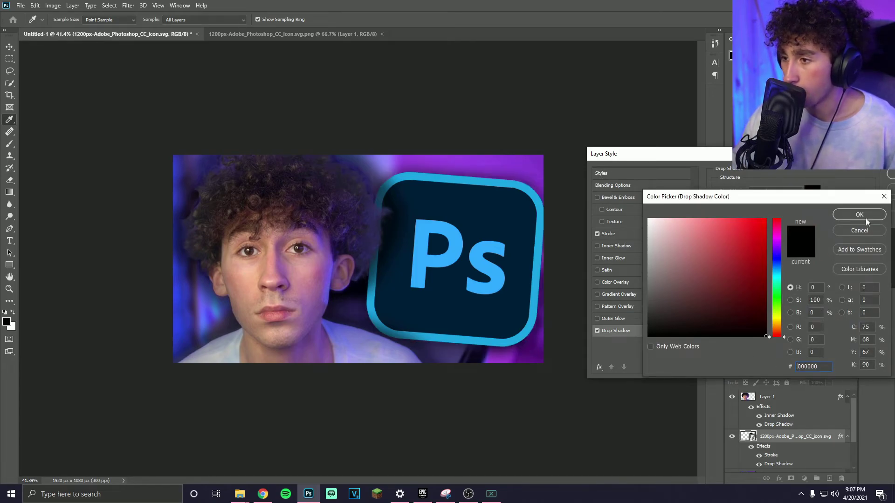
left_click(859, 214)
left_click_drag(778, 252, 787, 256)
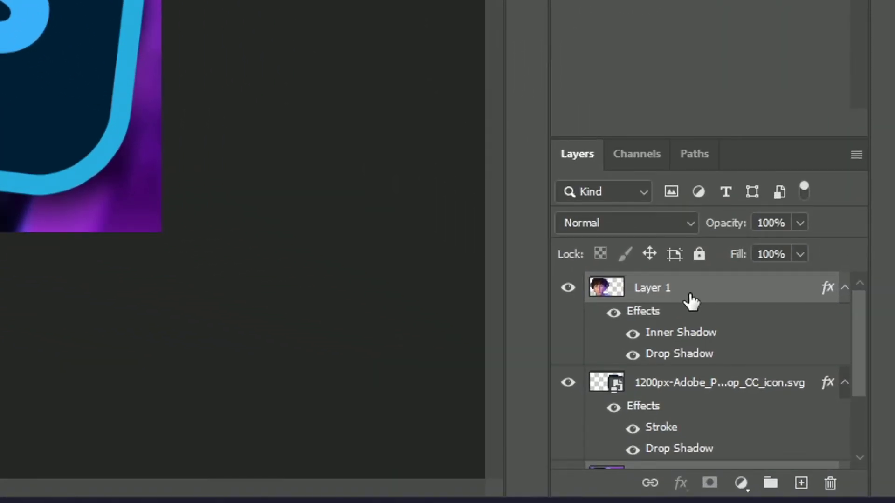
- Open the choice of new fill and adjustment layers while Layer 1 is selected
left_click(745, 483)
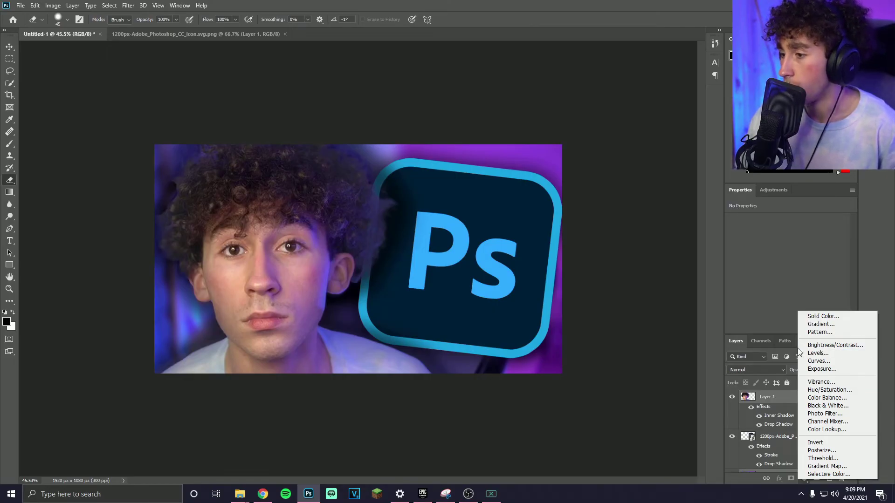